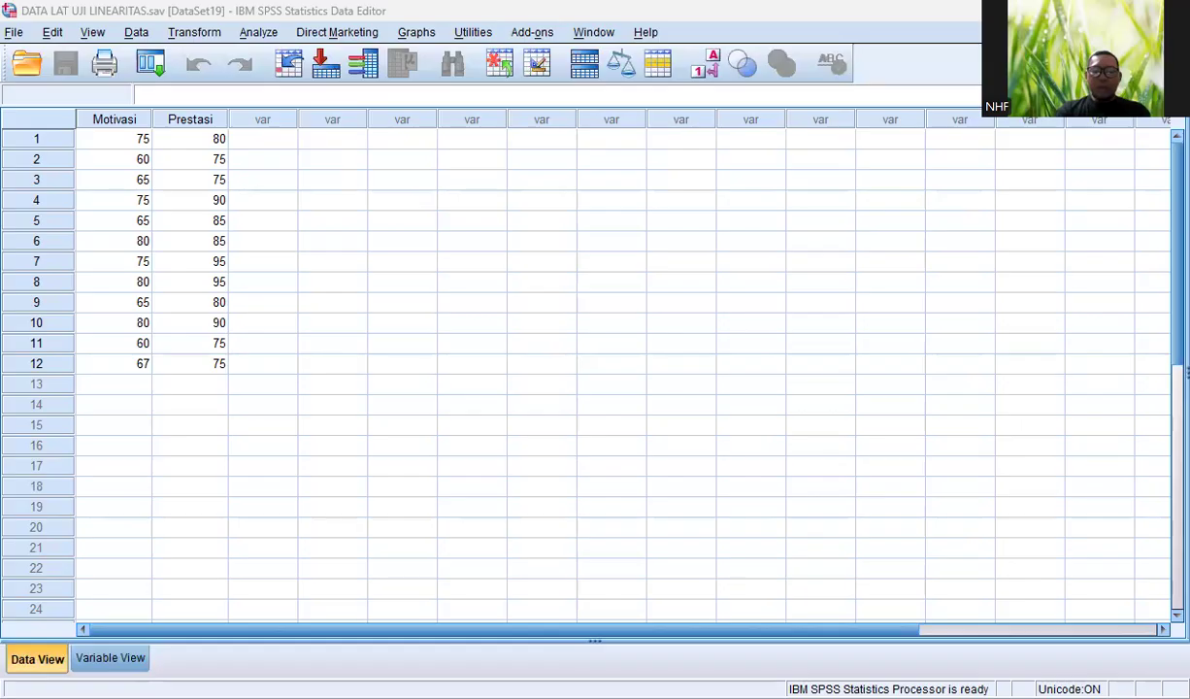
# - Review the definitions of the Motivasi and Prestasi variables in the dataset's variable list
pyautogui.click(110, 658)
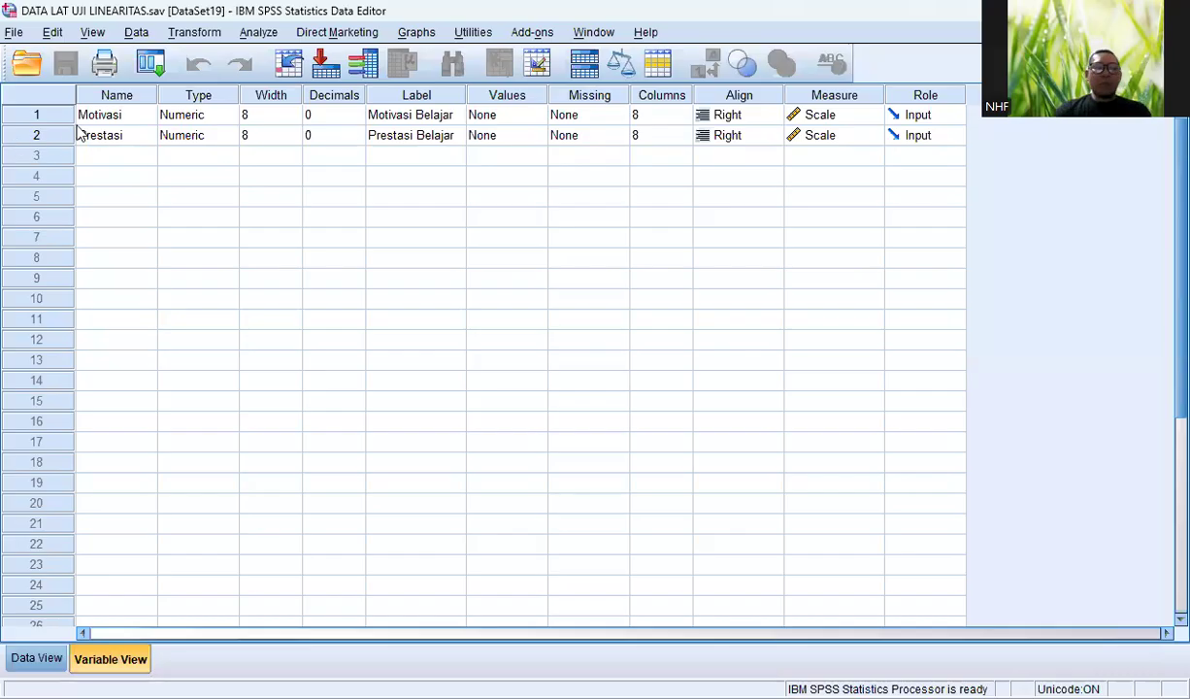
pyautogui.click(118, 118)
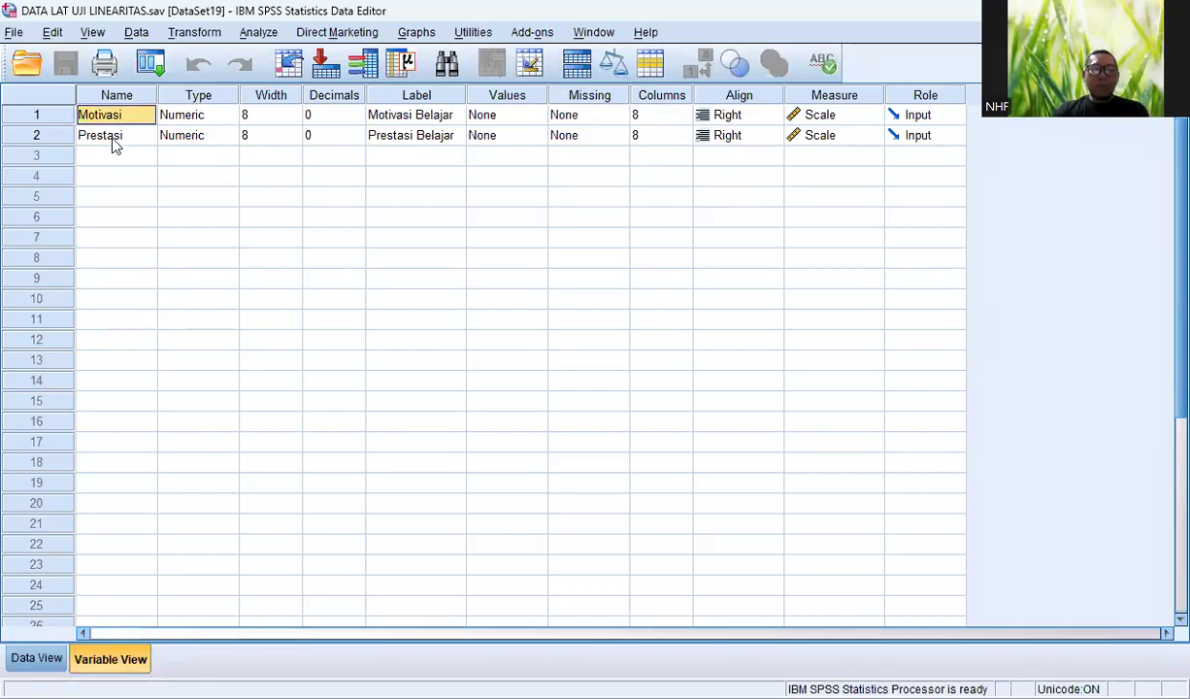
pyautogui.click(108, 137)
pyautogui.click(110, 116)
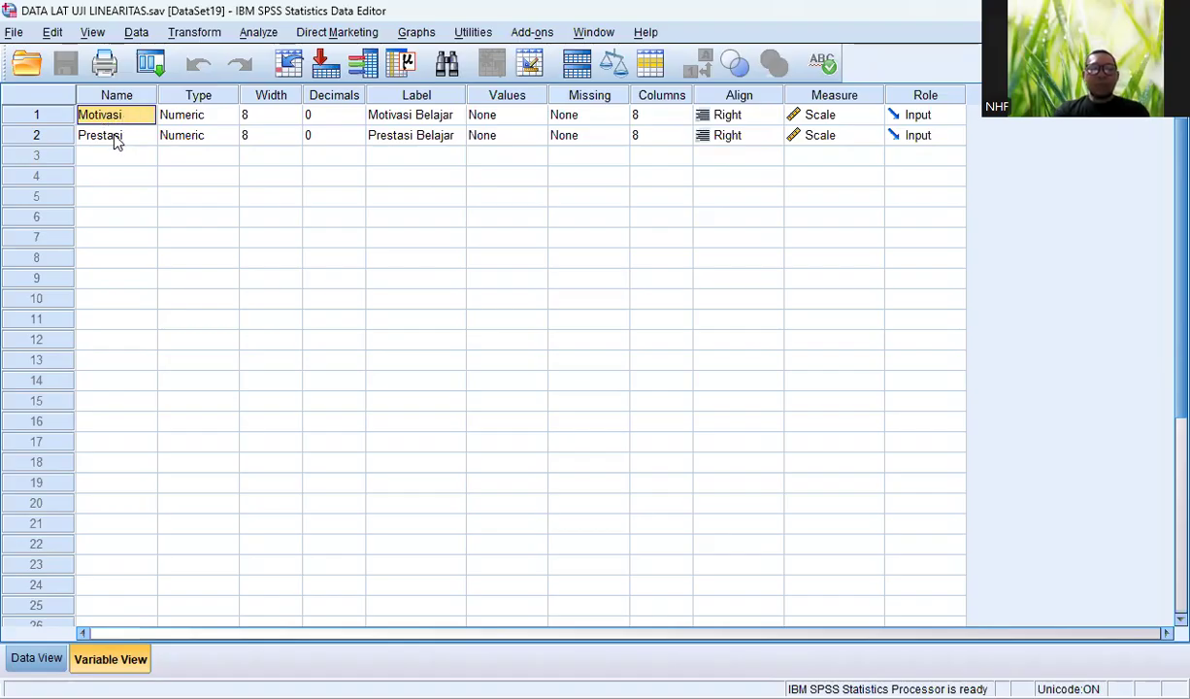
pyautogui.click(113, 139)
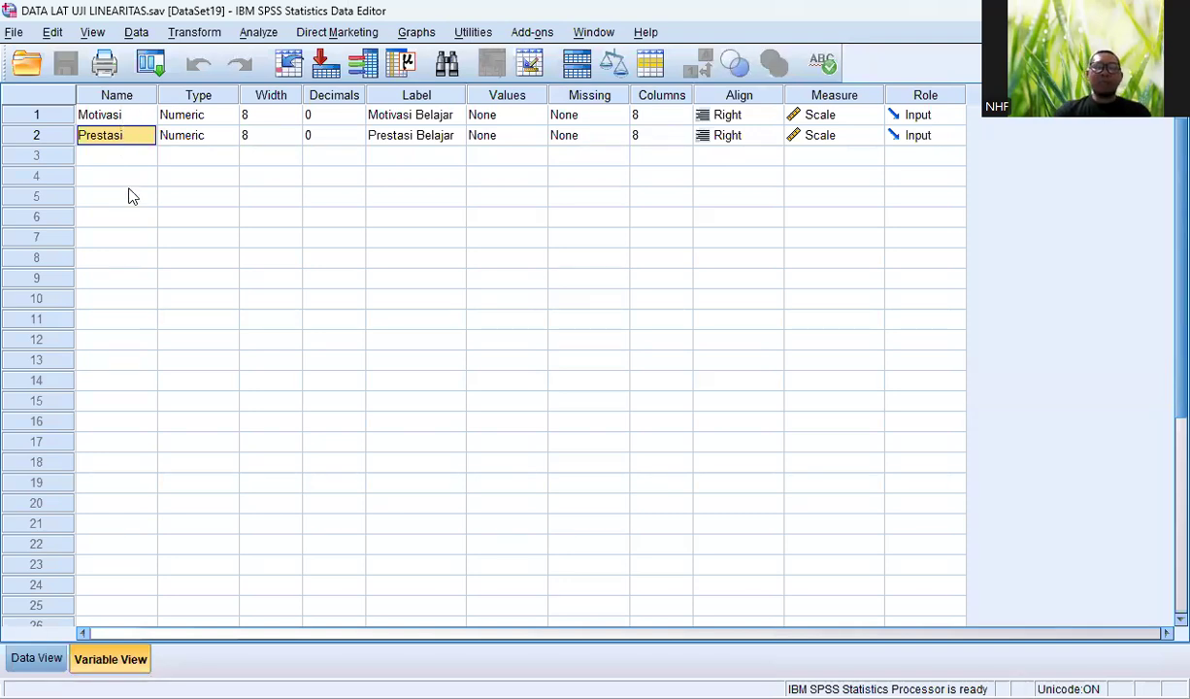
# - Return to the data values and select all 12 cases of the Motivasi and Prestasi columns for review
pyautogui.click(59, 660)
pyautogui.moveTo(134, 142); pyautogui.dragTo(204, 371)
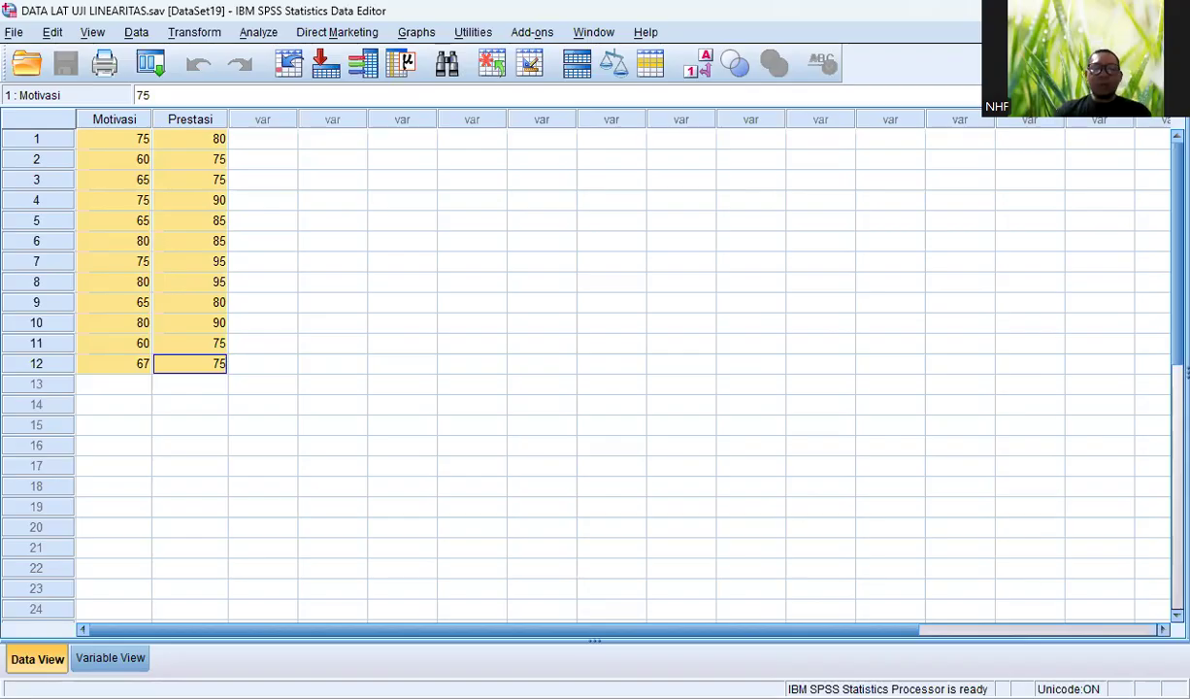
pyautogui.hotkey('alt', 'Tab')
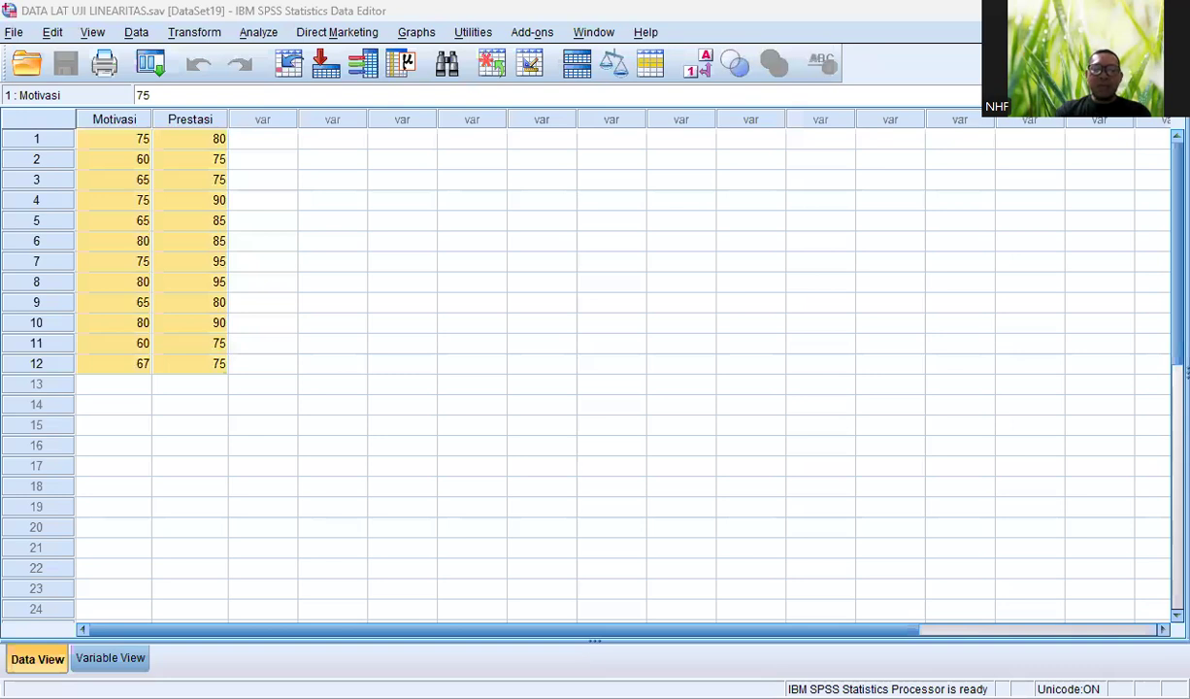
# - Set up a Compare Means analysis (Means) with Prestasi Belajar as dependent and Motivasi Belajar as independent variable
pyautogui.click(248, 32)
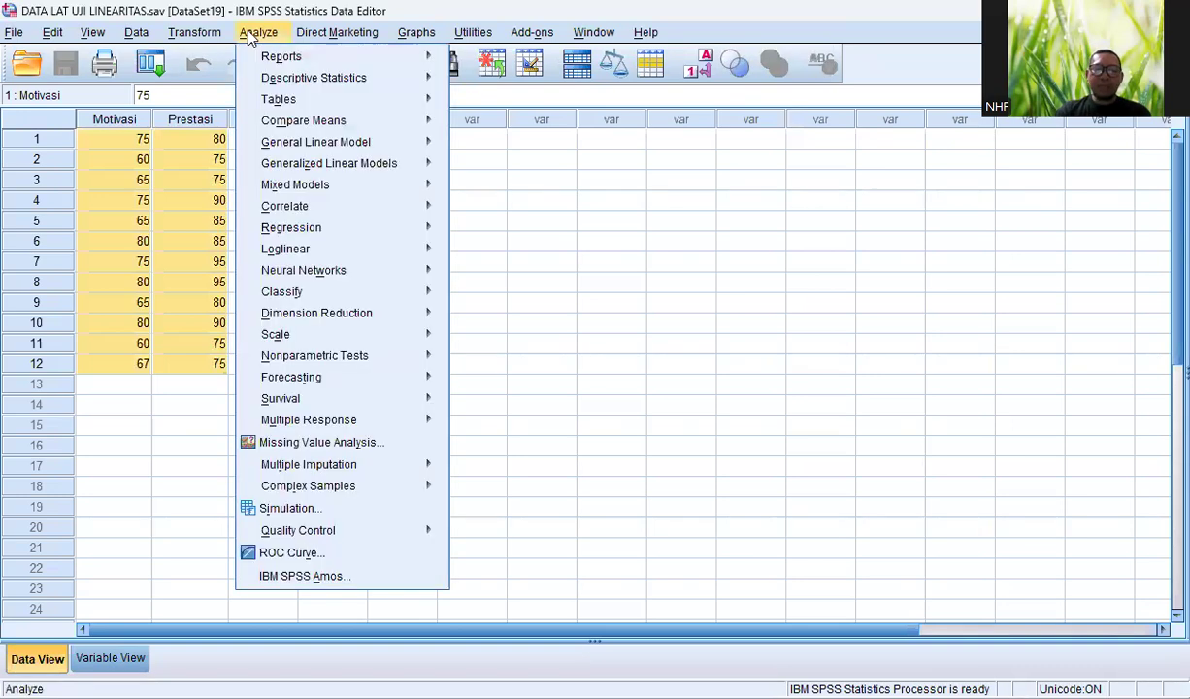
pyautogui.moveTo(307, 125)
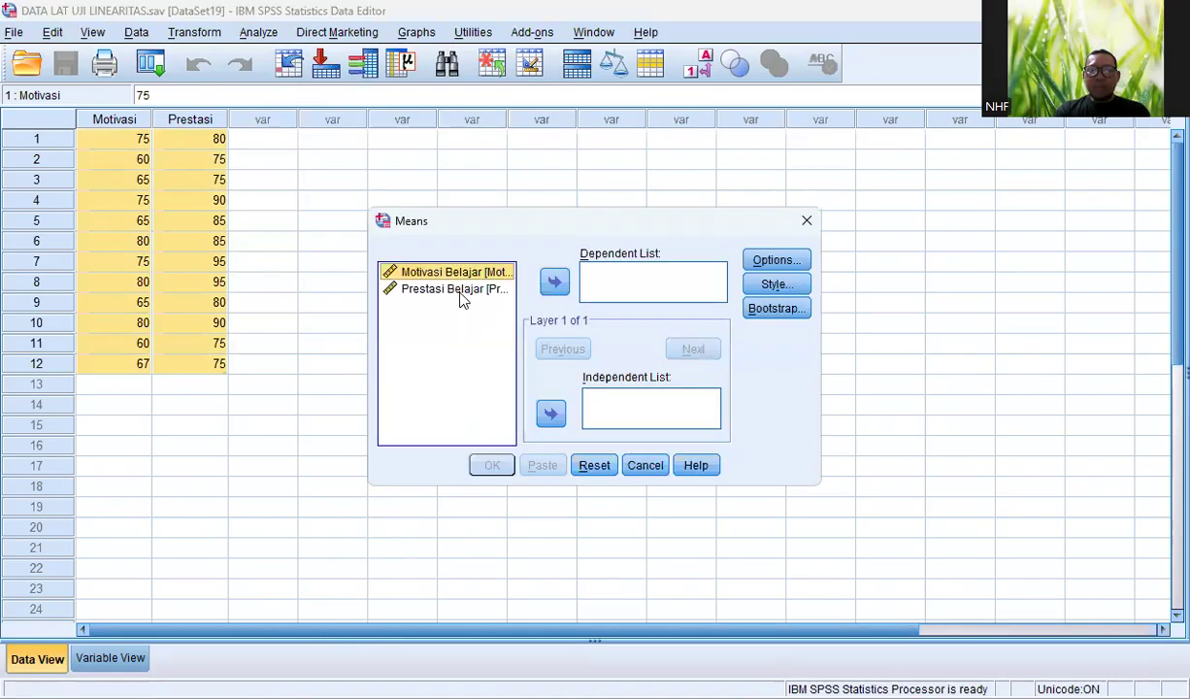
pyautogui.click(448, 289)
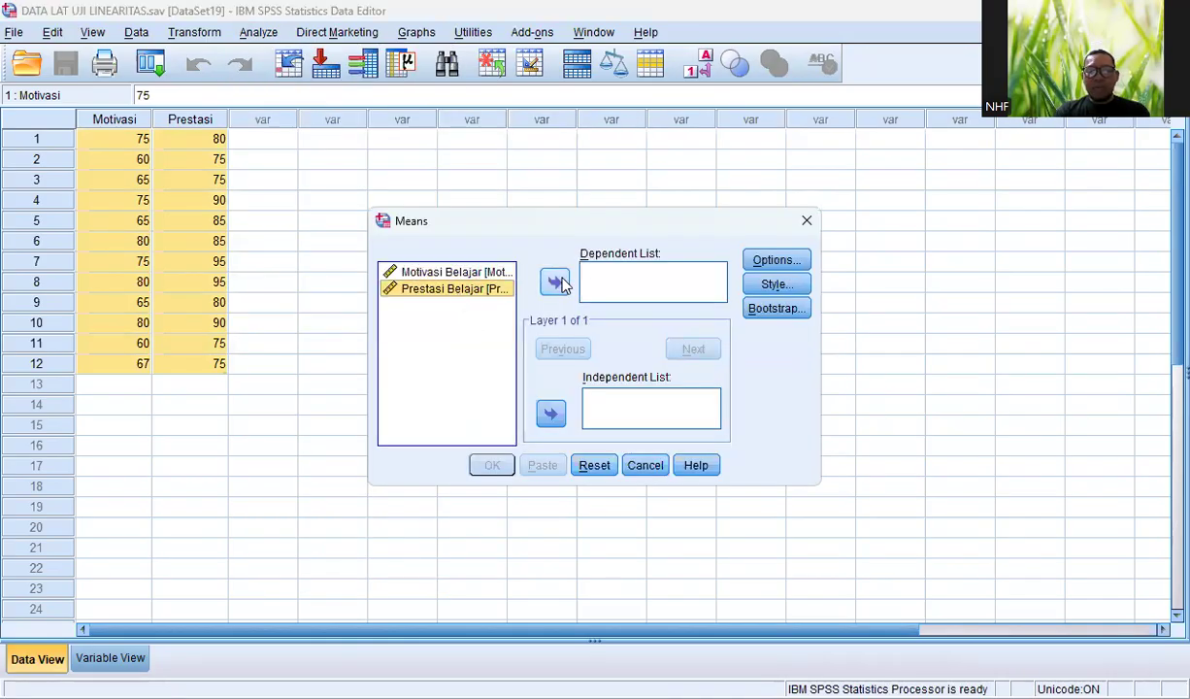
pyautogui.click(557, 282)
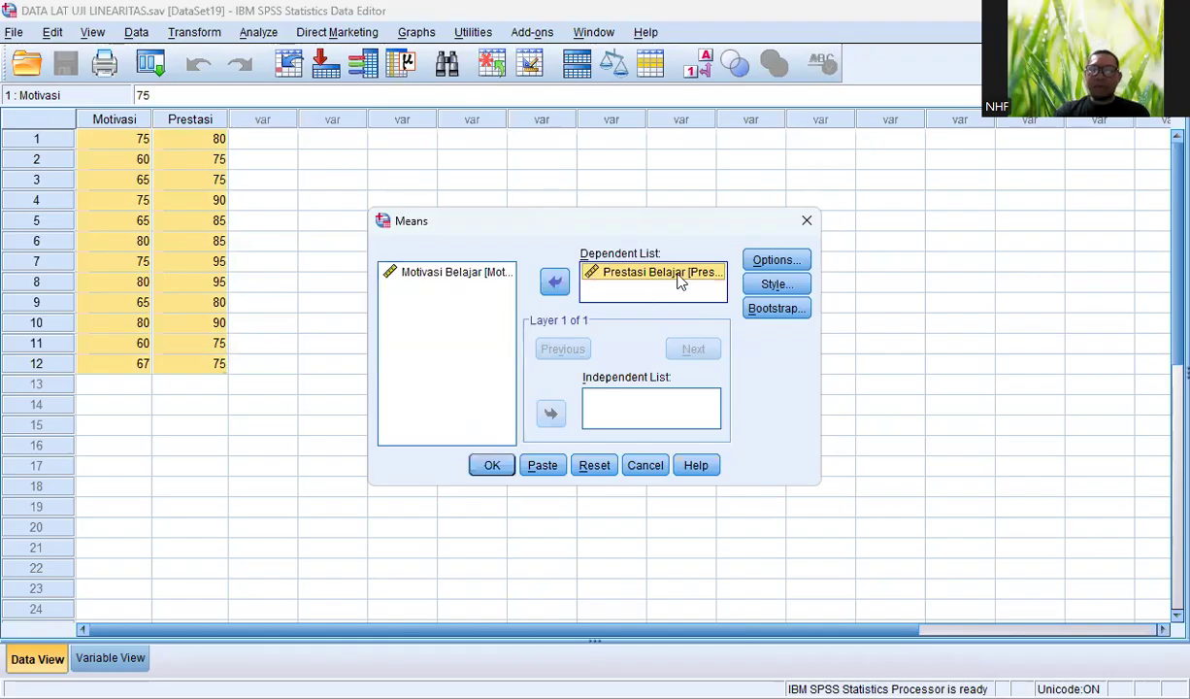
pyautogui.click(466, 278)
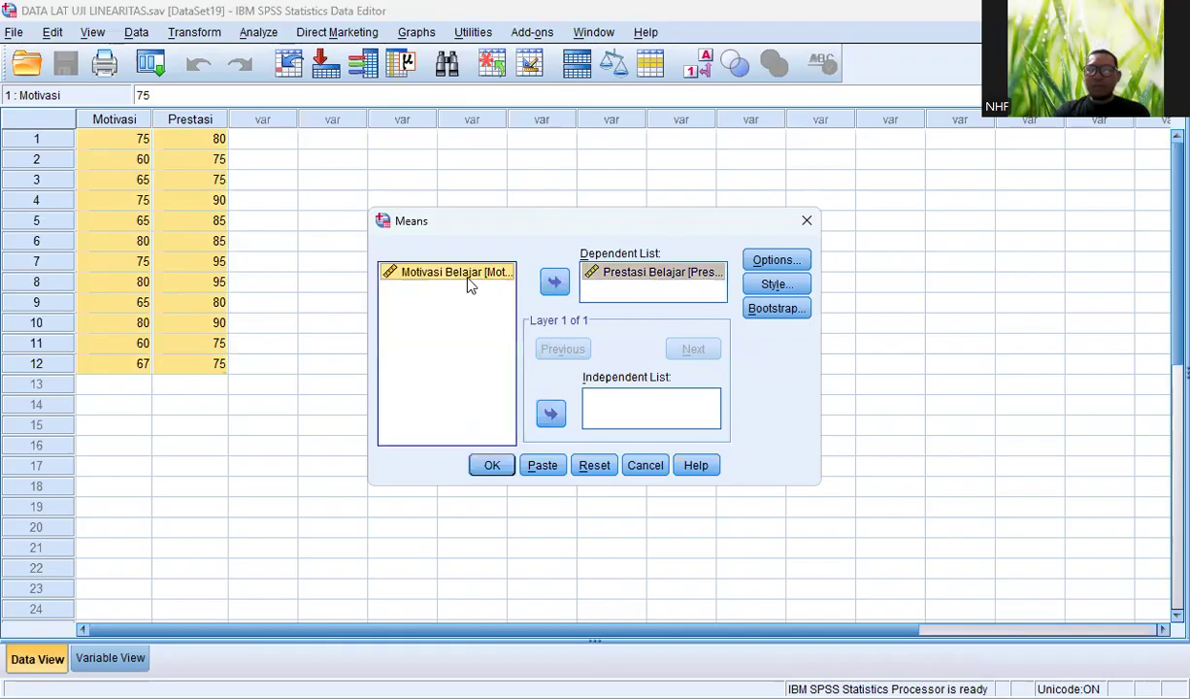
pyautogui.click(551, 418)
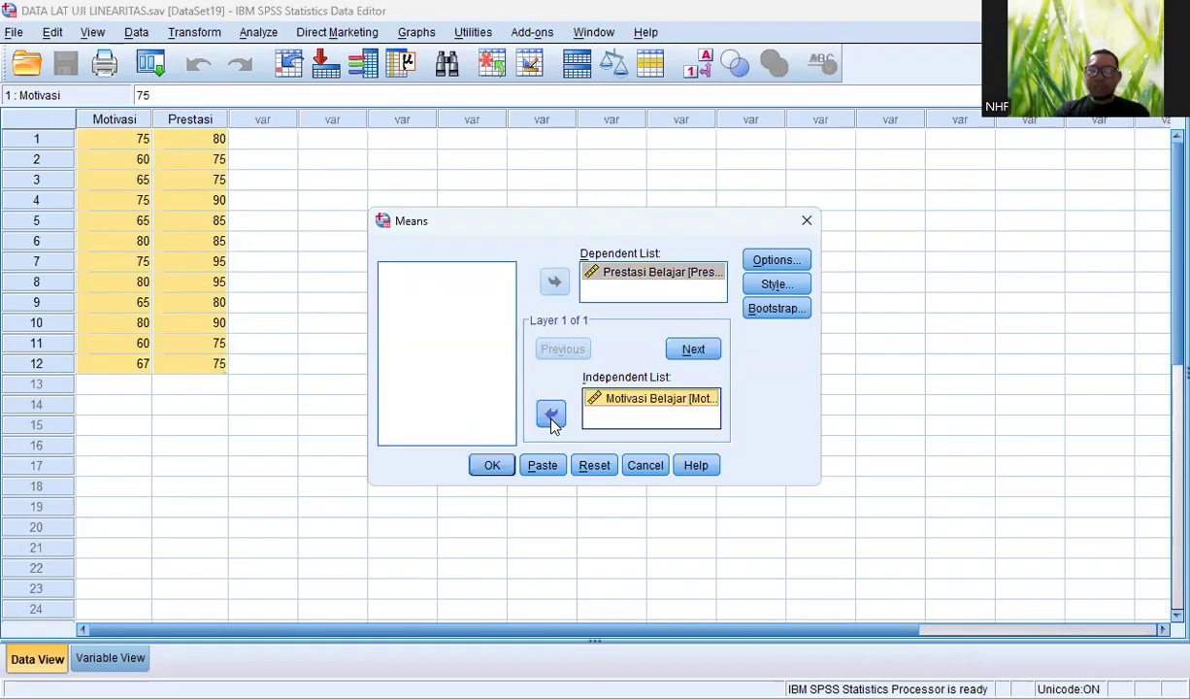
# - Enable Test for linearity in the Means options and run the analysis
pyautogui.click(796, 261)
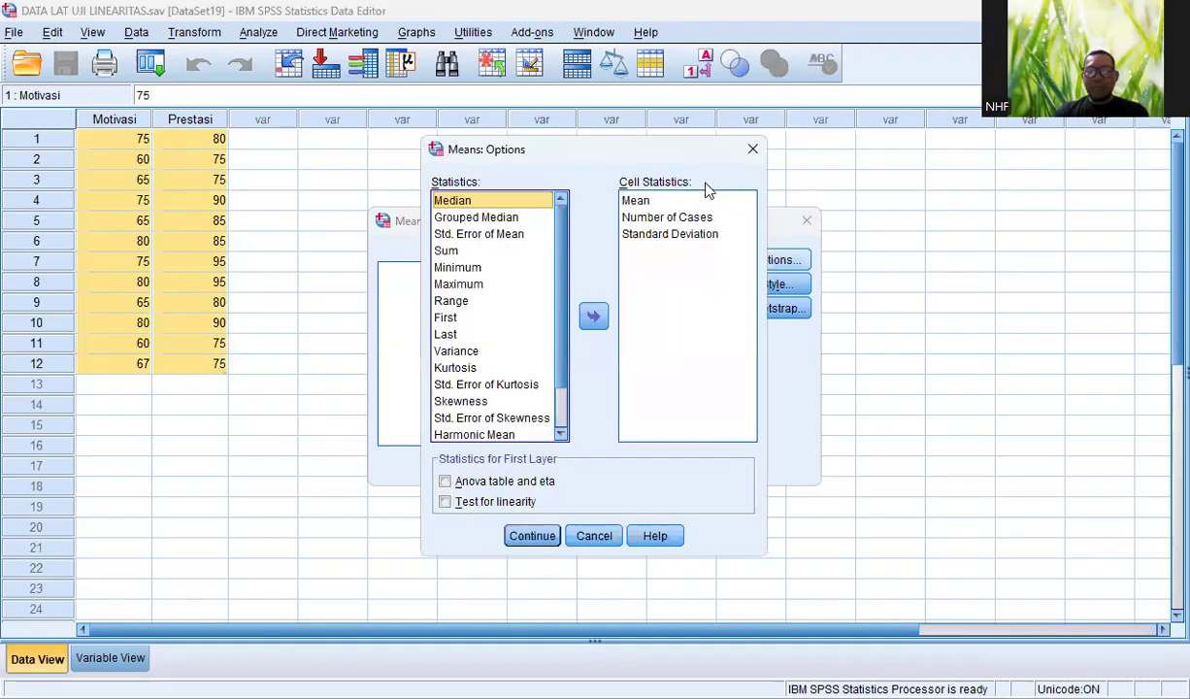
pyautogui.click(444, 502)
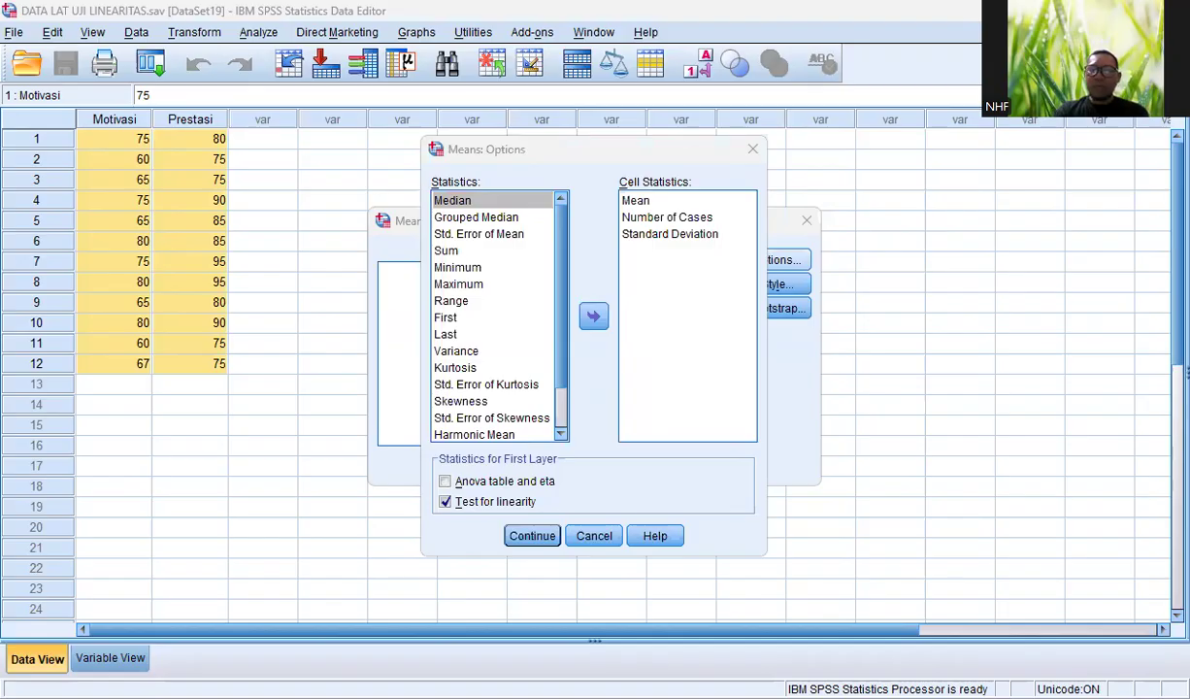
pyautogui.click(546, 533)
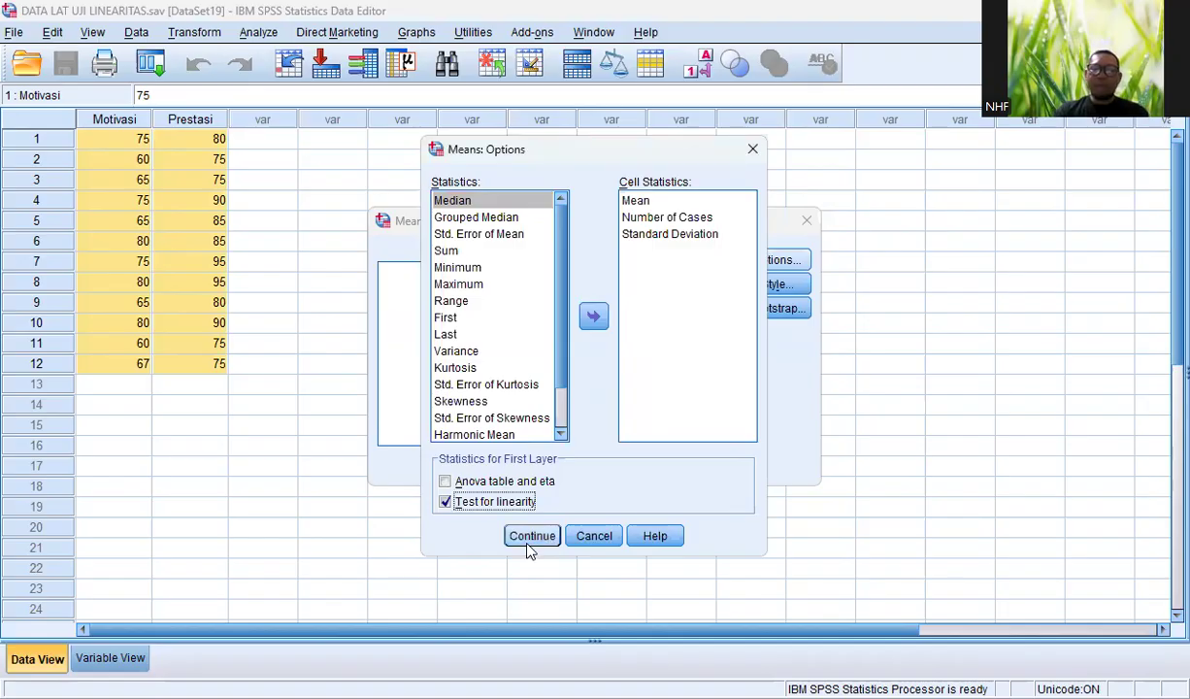
pyautogui.click(532, 540)
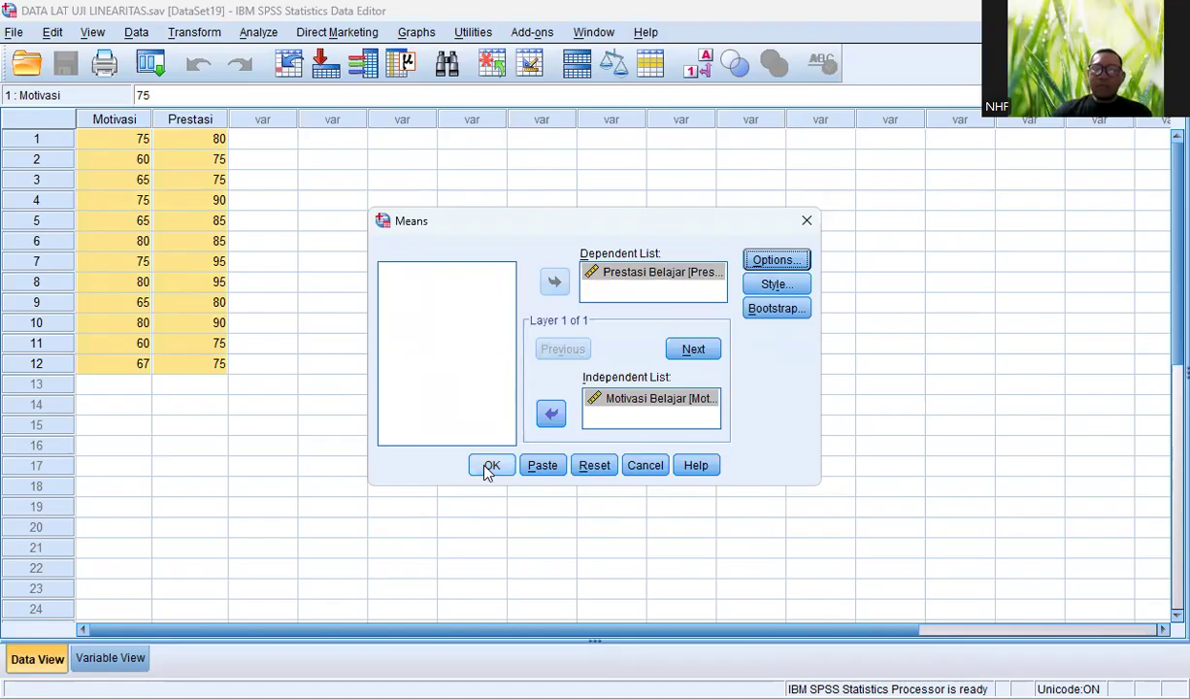
pyautogui.click(491, 466)
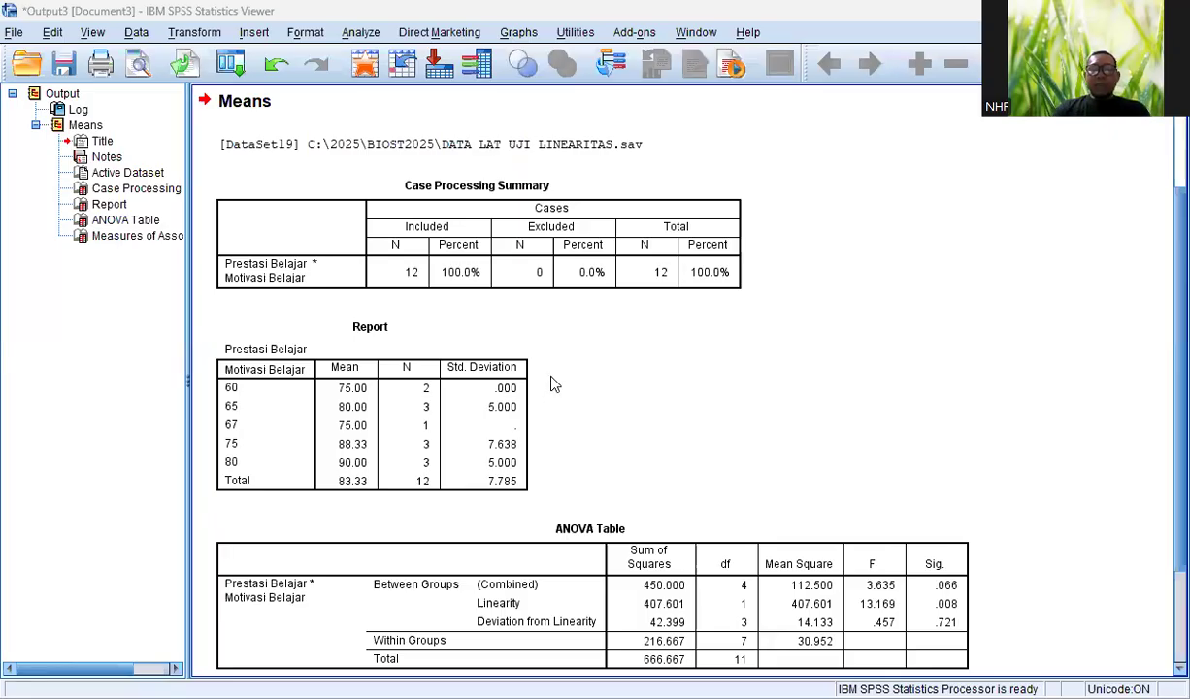
# - Examine the Means output, covering the Case Processing Summary, Report, ANOVA Table and Measures of Association
pyautogui.scroll(-3, 550, 385)
pyautogui.click(466, 400)
pyautogui.click(222, 192)
pyautogui.click(414, 409)
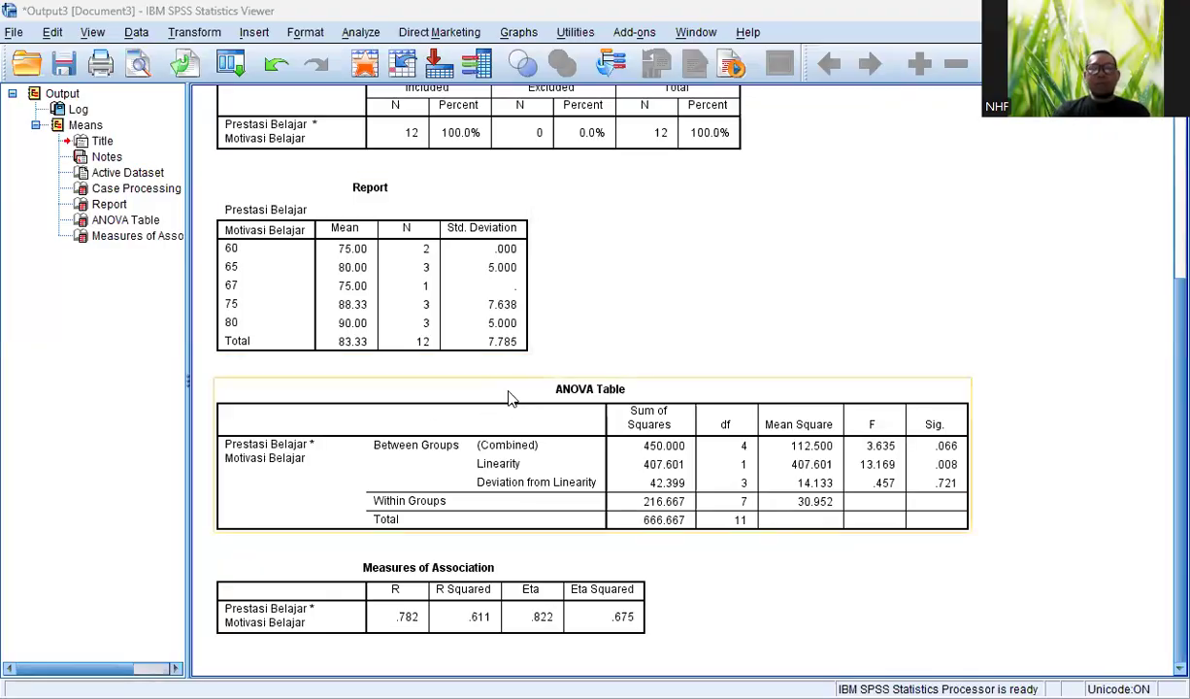
pyautogui.scroll(2, 510, 398)
pyautogui.click(505, 394)
pyautogui.scroll(-2, 492, 381)
pyautogui.click(492, 381)
pyautogui.scroll(2, 492, 381)
pyautogui.click(442, 322)
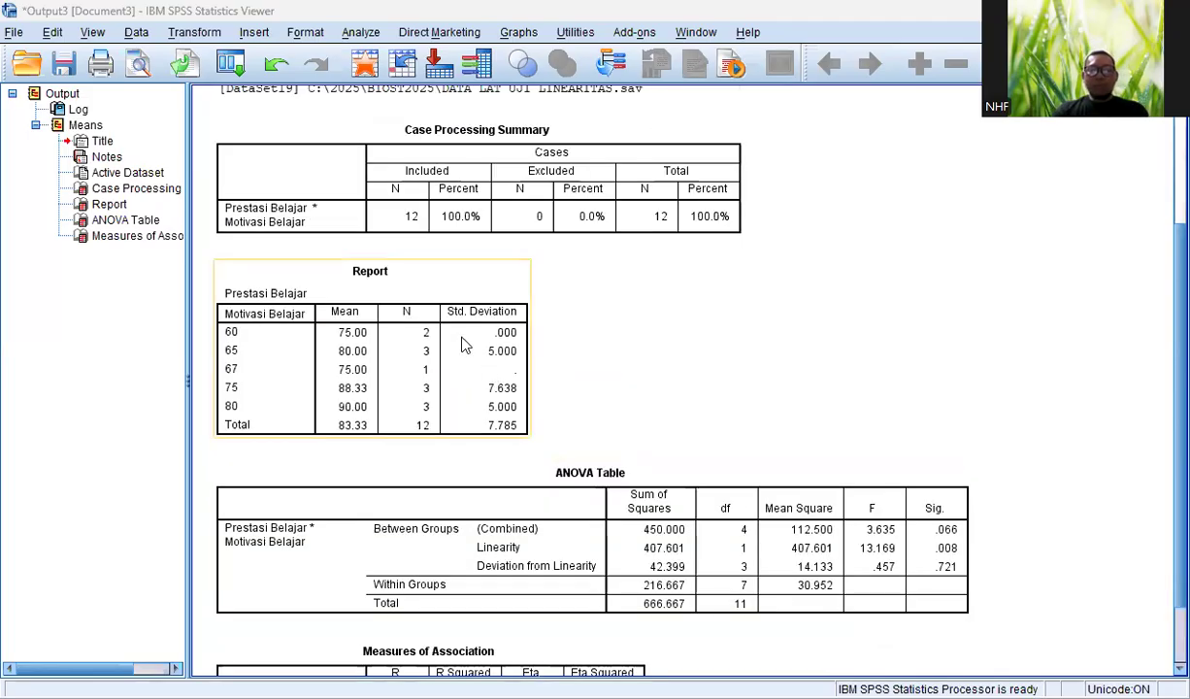
pyautogui.click(735, 145)
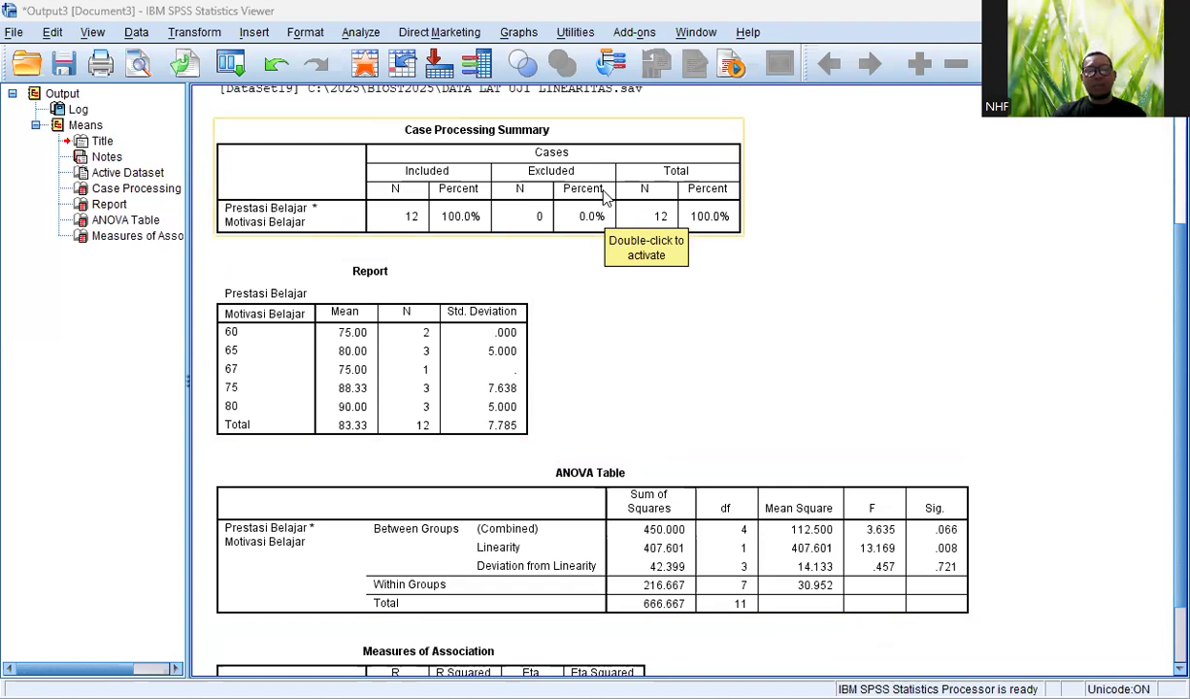
pyautogui.click(335, 425)
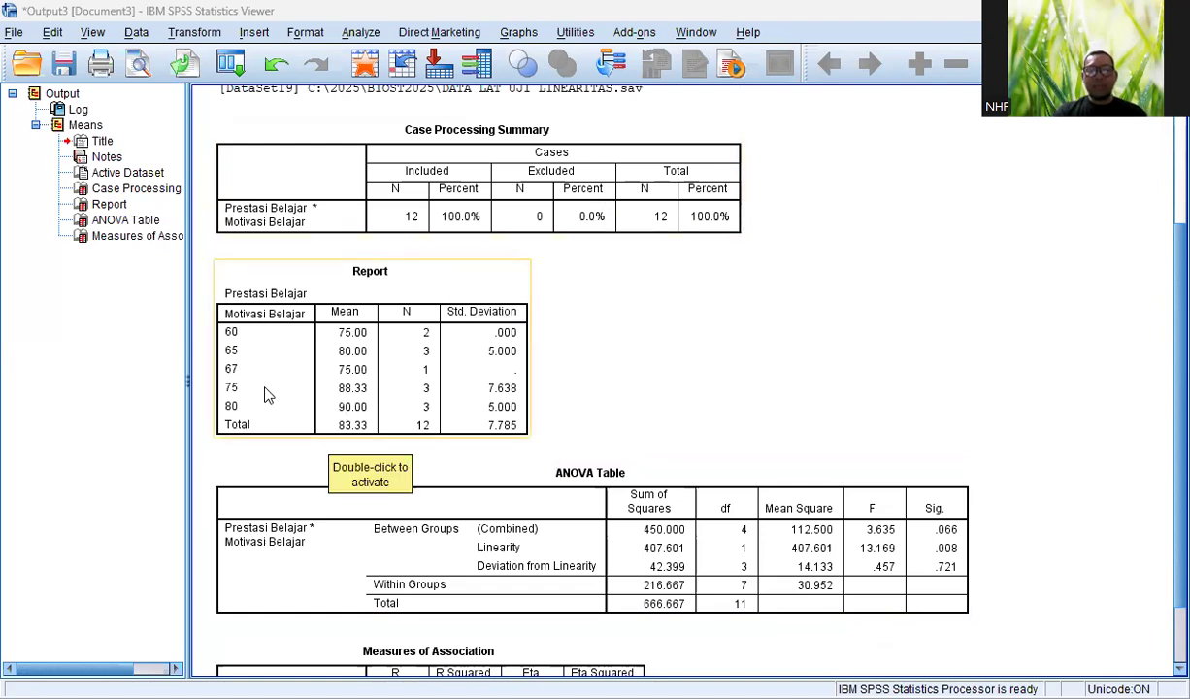
pyautogui.scroll(-2, 388, 431)
pyautogui.click(388, 431)
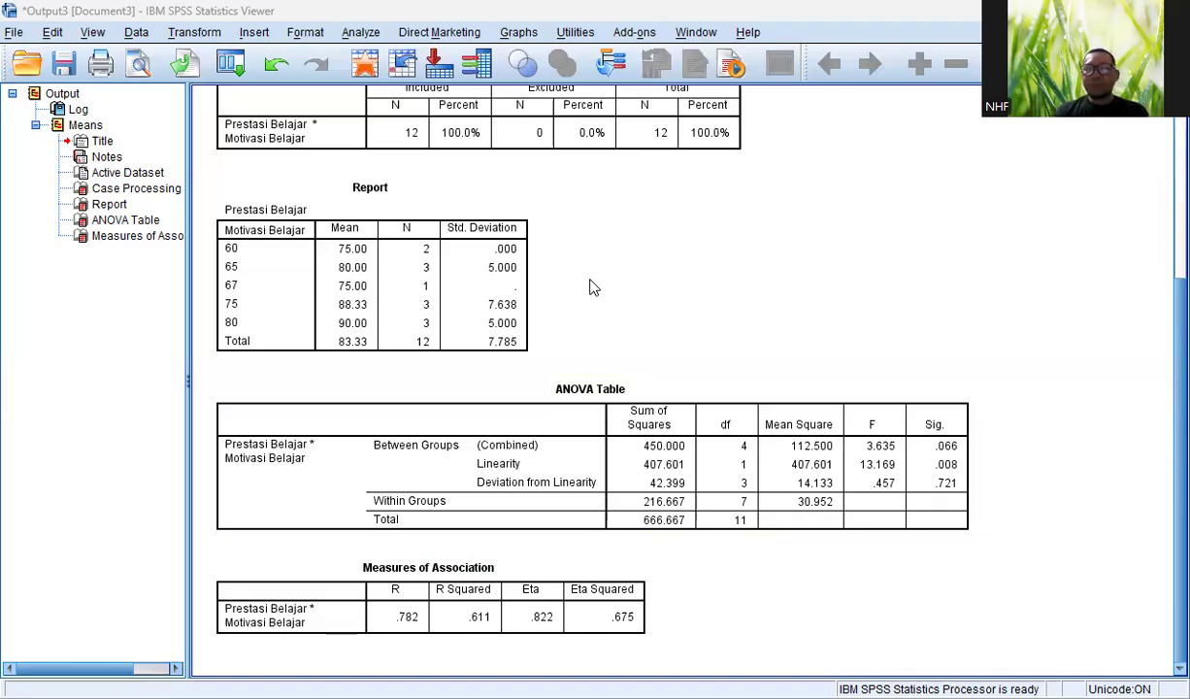
# - Check the F 0.05 distribution table in the browser against the Deviation from Linearity row of the SPSS ANOVA Table
pyautogui.hotkey('alt', 'Tab')
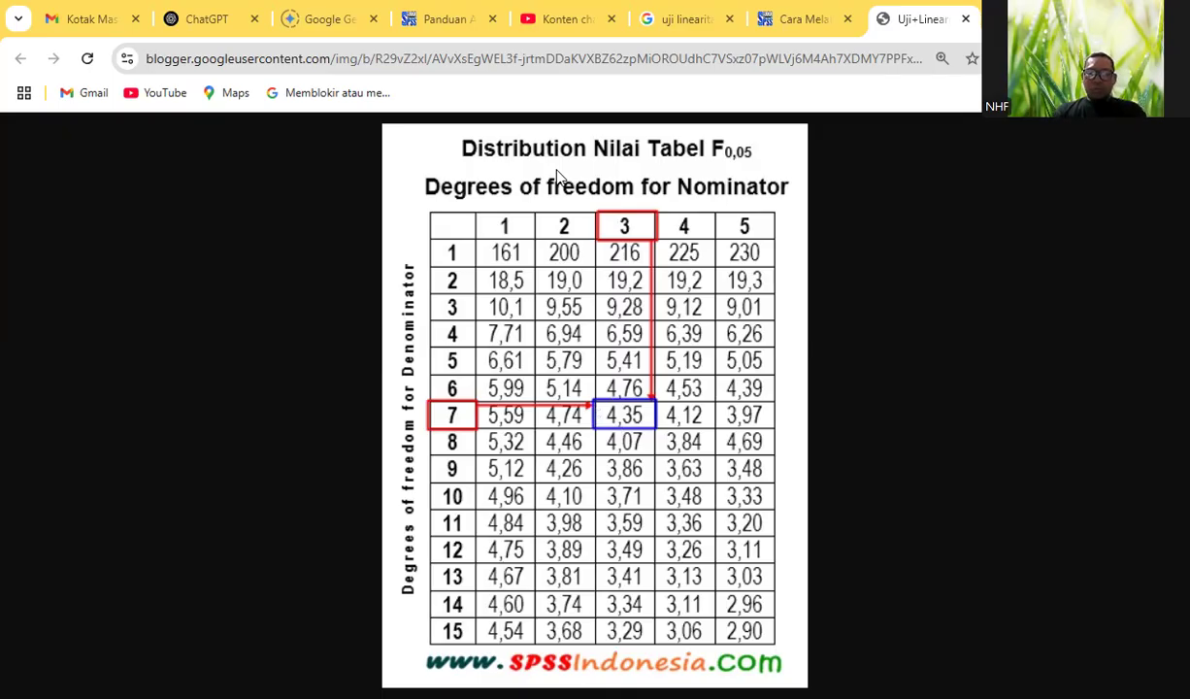
pyautogui.hotkey('alt', 'Tab')
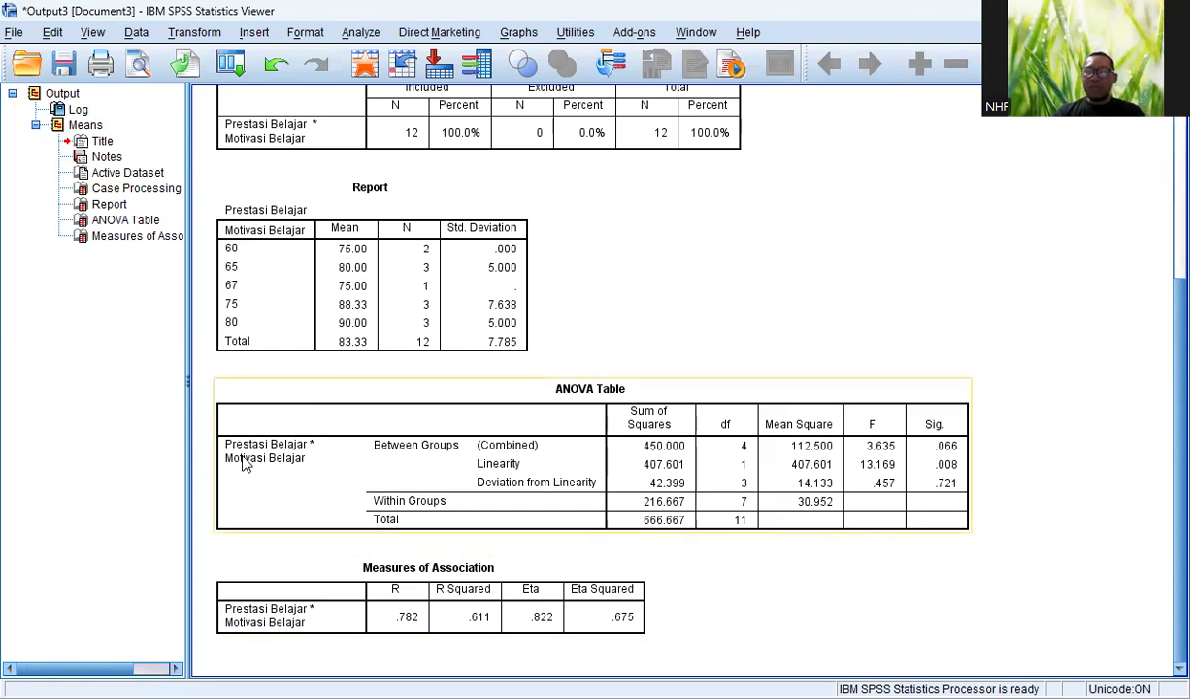
pyautogui.click(749, 492)
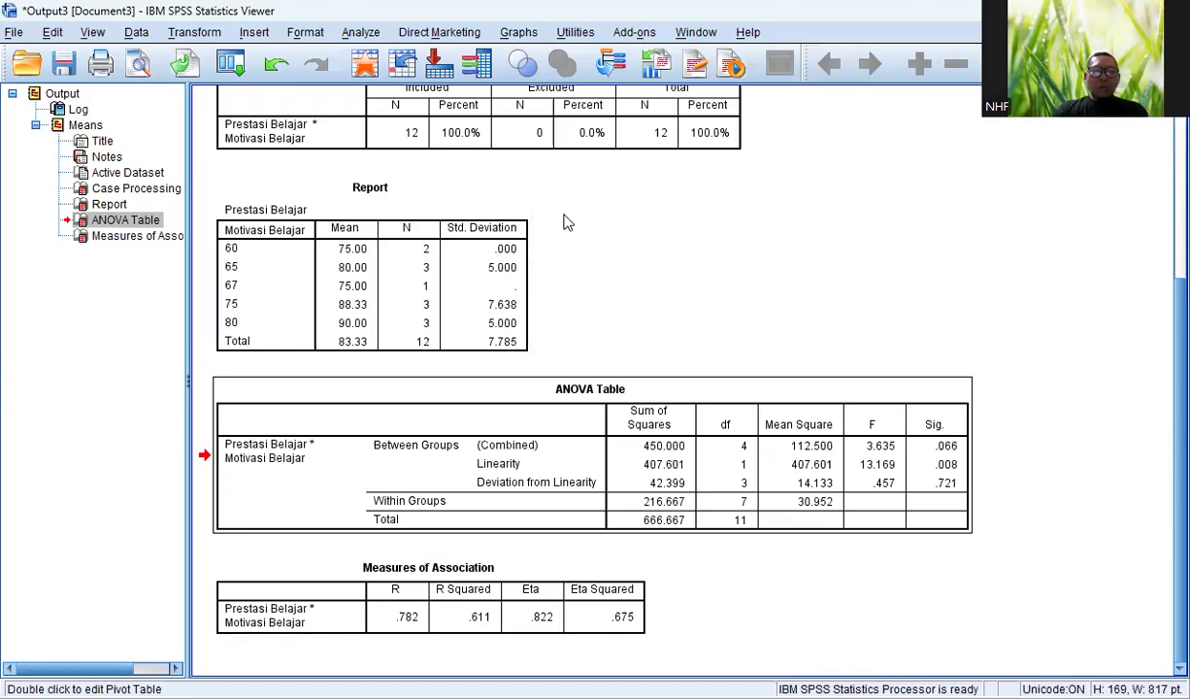
pyautogui.doubleClick(295, 428)
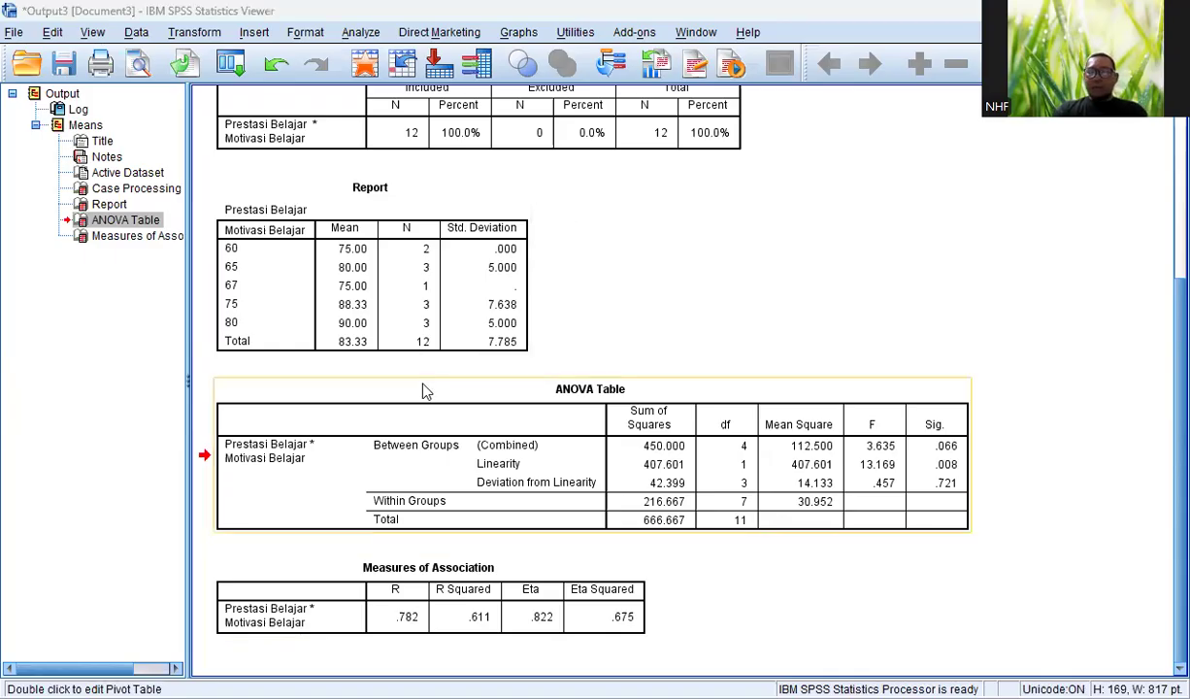